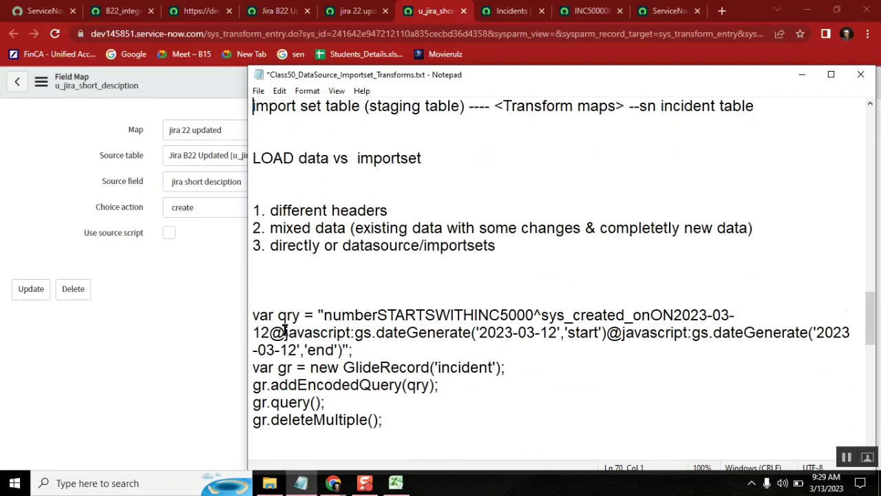
Step: Change the jira number in cell B2 to INC7000000
left_click(396, 481)
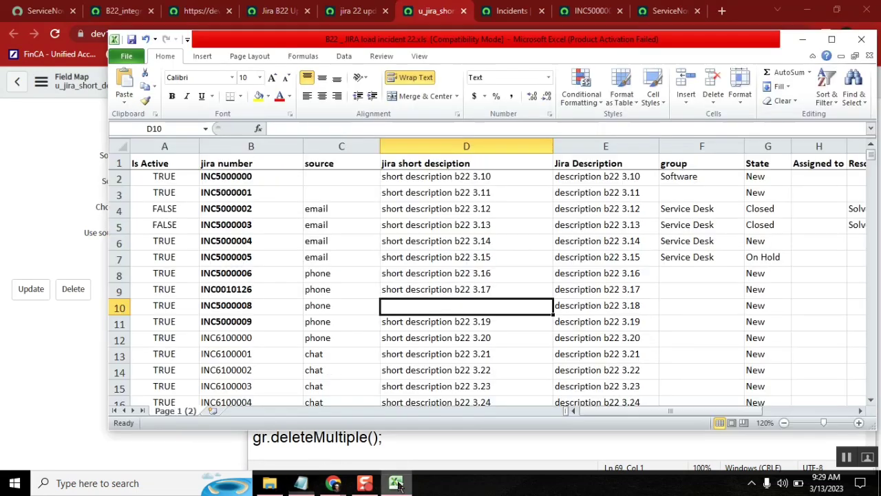
left_click(311, 255)
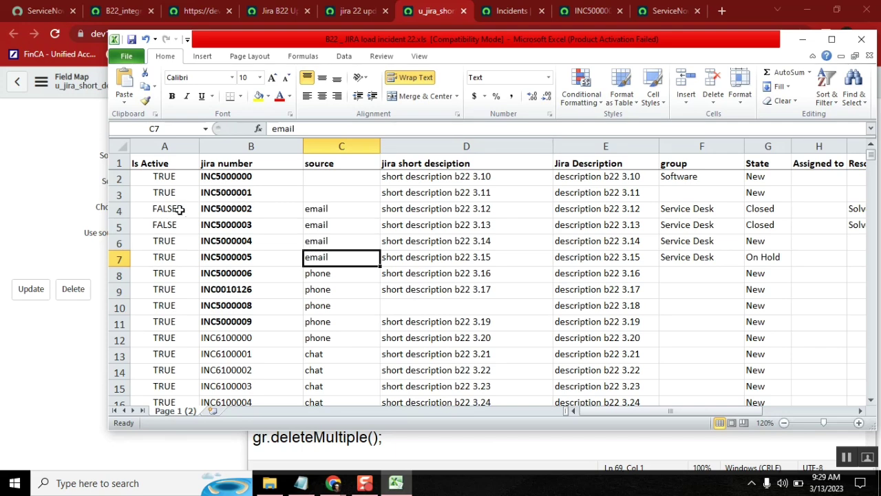
left_click(116, 195)
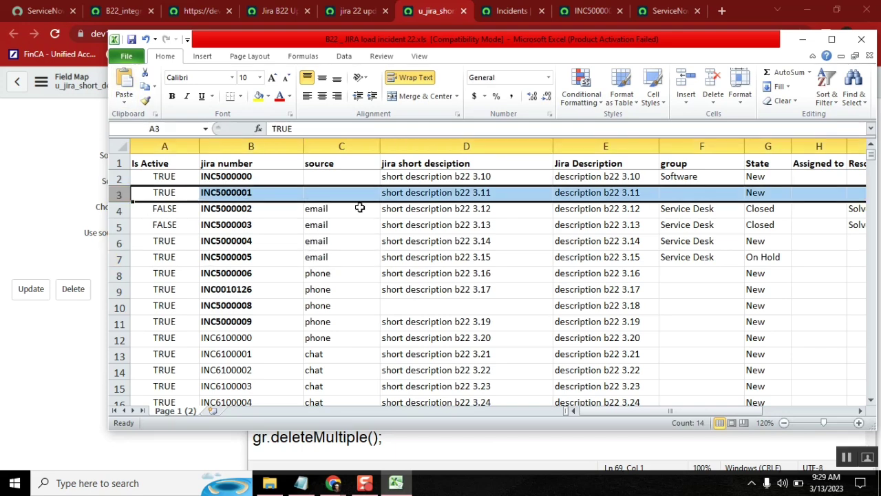
double_click(249, 177)
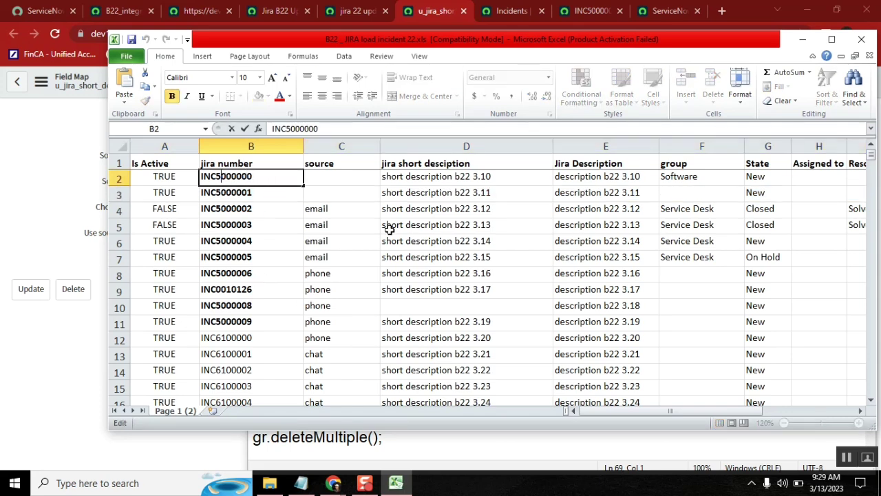
key("BackSpace")
type("7")
left_click(296, 246)
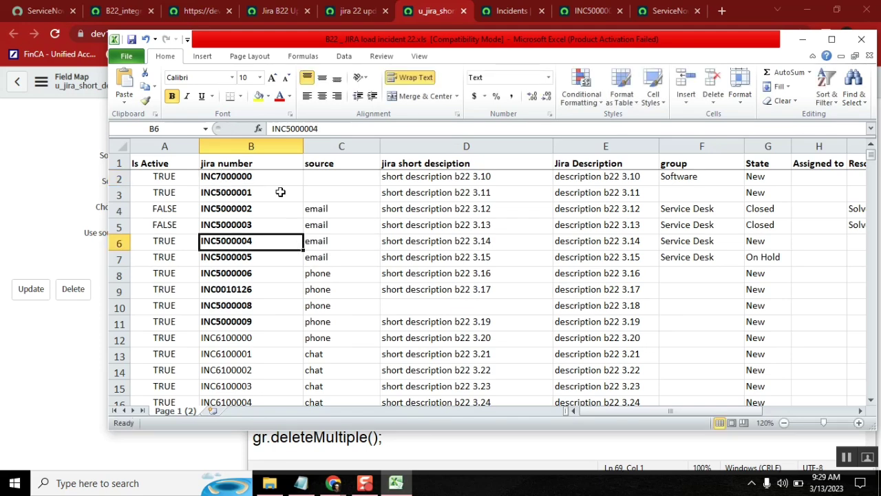
Step: Fill column B down through INC7000014 and close the workbook
left_click(273, 178)
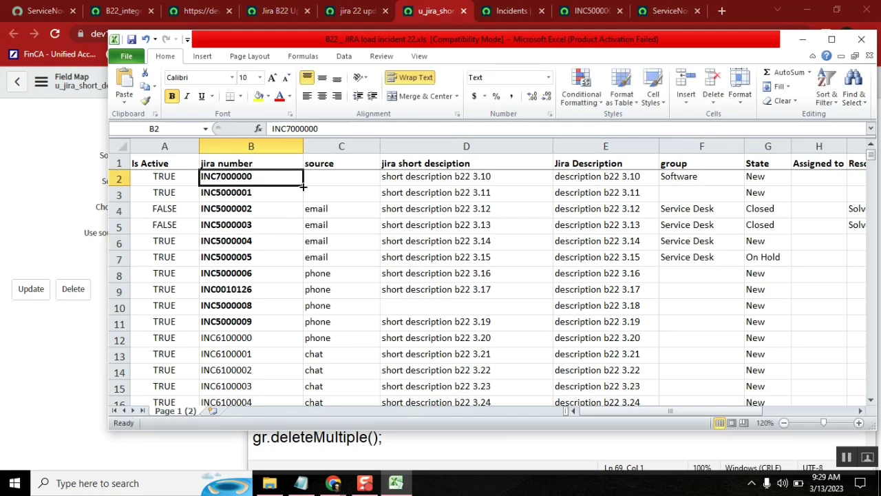
double_click(303, 186)
left_click(427, 212)
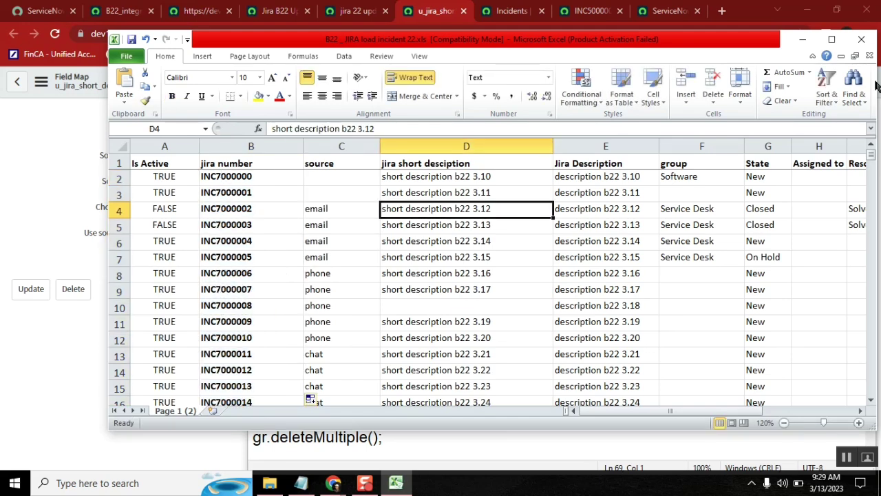
left_click(866, 43)
Step: Save the workbook, look over the B22_integration update set, then return to the Incidents list
left_click(386, 259)
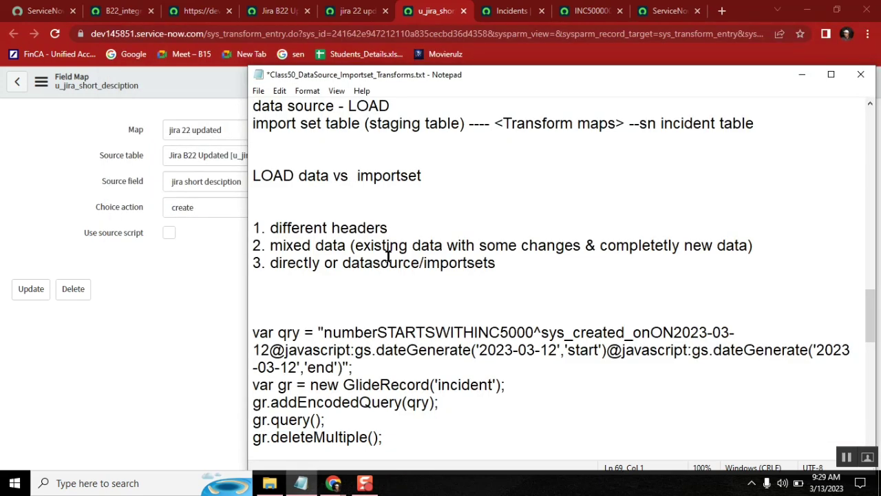
left_click(173, 371)
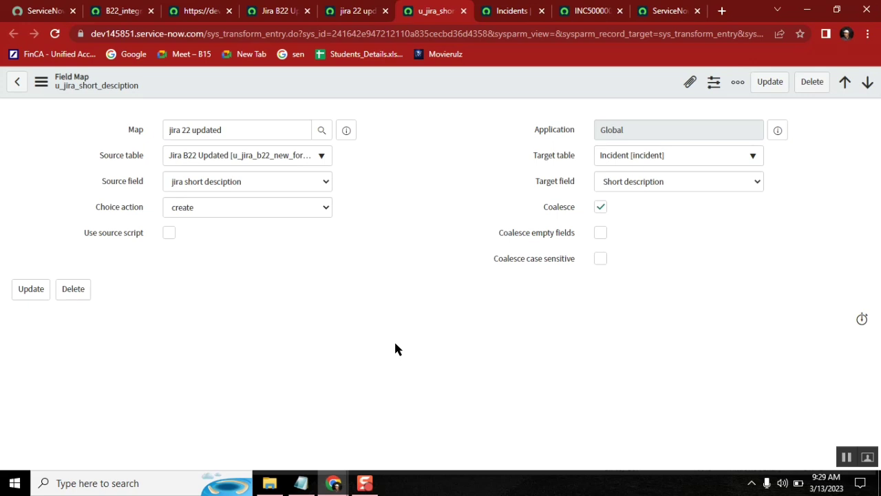
left_click(123, 11)
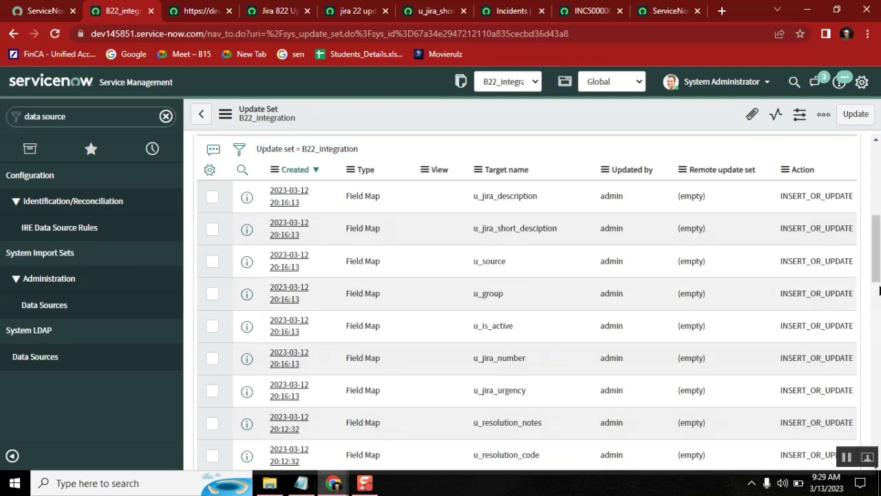
scroll(878, 290, "down", 4)
scroll(878, 289, "up", 5)
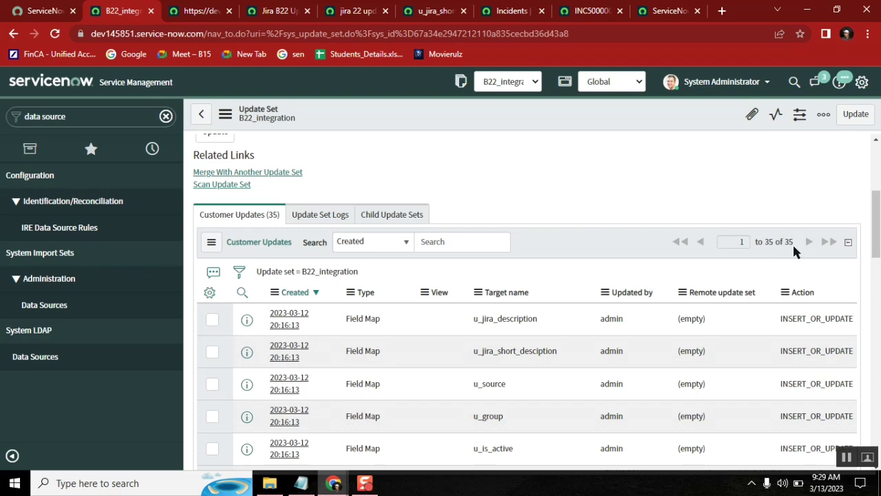
left_click(509, 10)
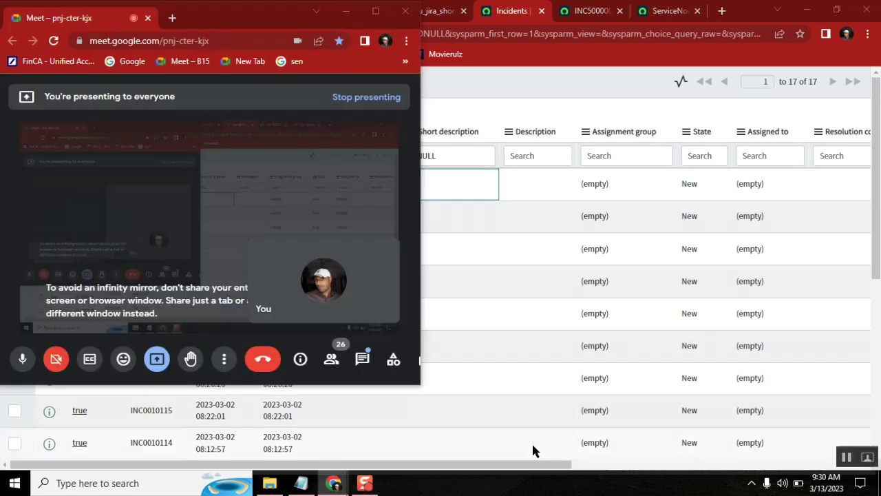
Step: Choose Import from the Short description column's context menu on the incident list
key("alt+Tab")
left_click(492, 95)
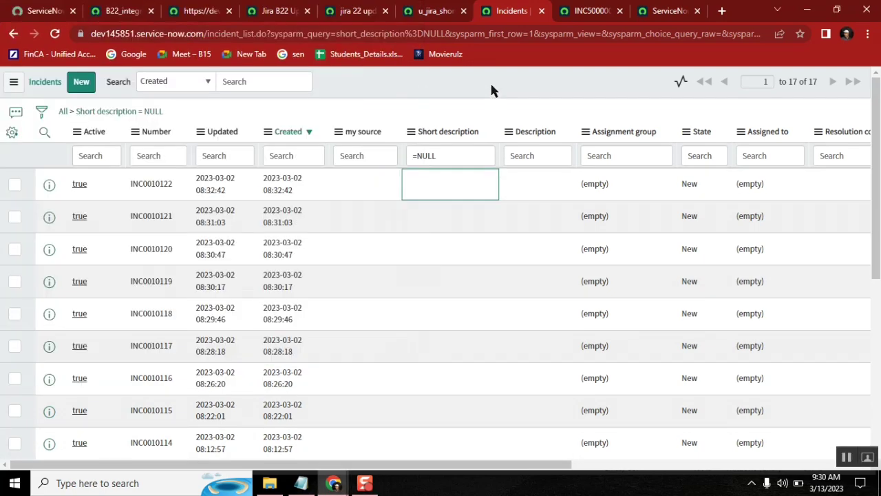
right_click(440, 135)
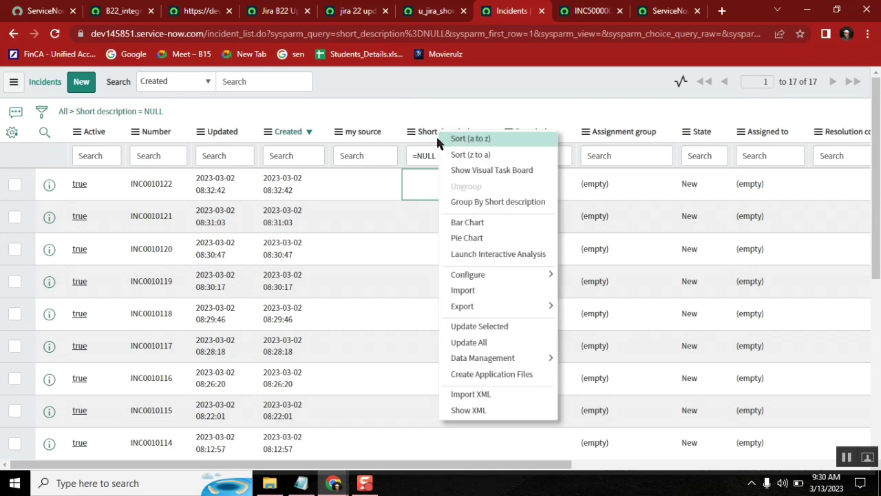
mouse_move(279, 489)
left_click(498, 293)
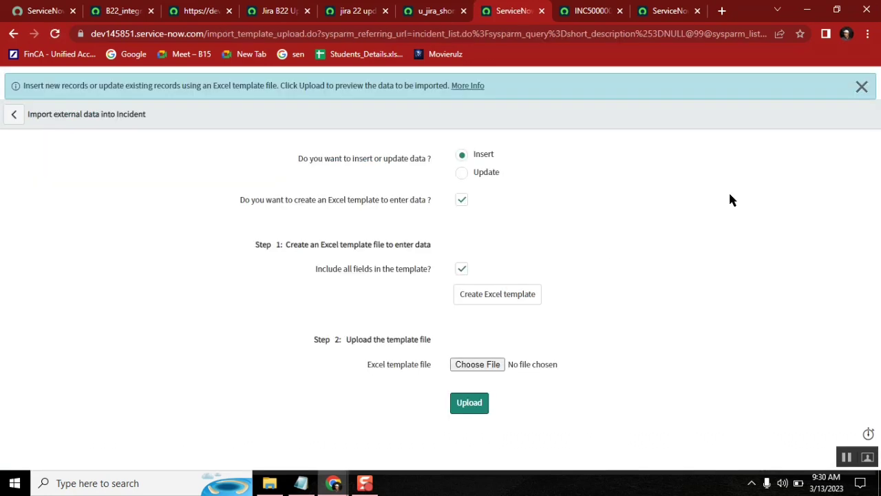
Step: Upload B22 _ JIRA load incident 22.xls into Incident with Include all fields unchecked
left_click(861, 86)
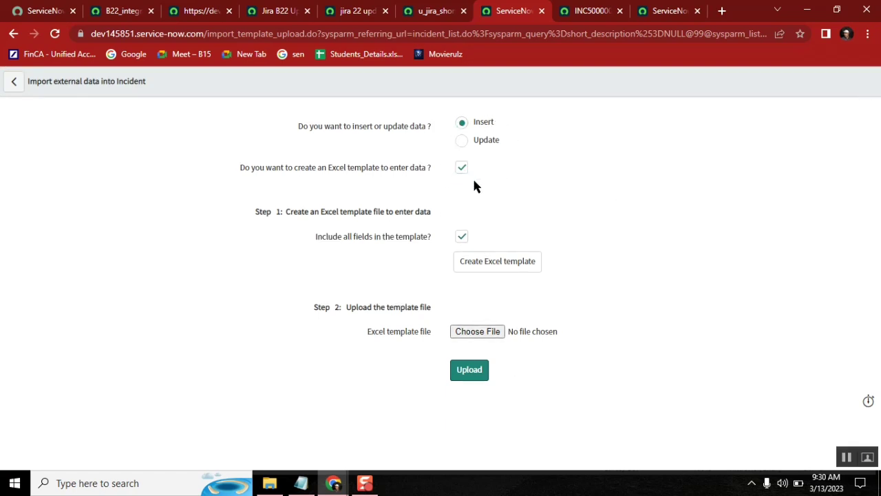
left_click(462, 236)
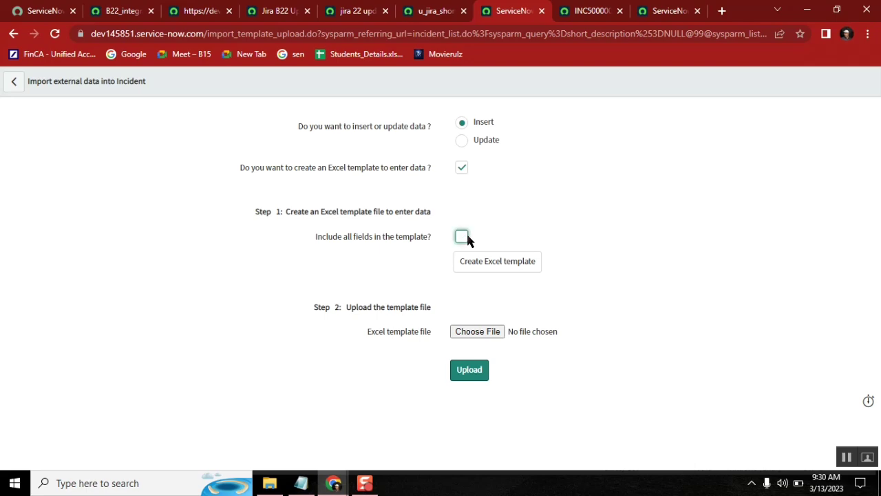
left_click(480, 332)
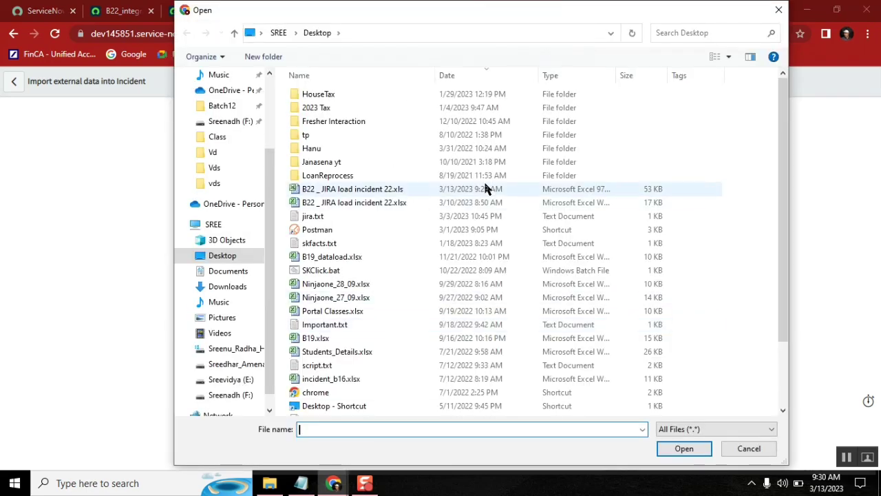
left_click(484, 189)
left_click(678, 448)
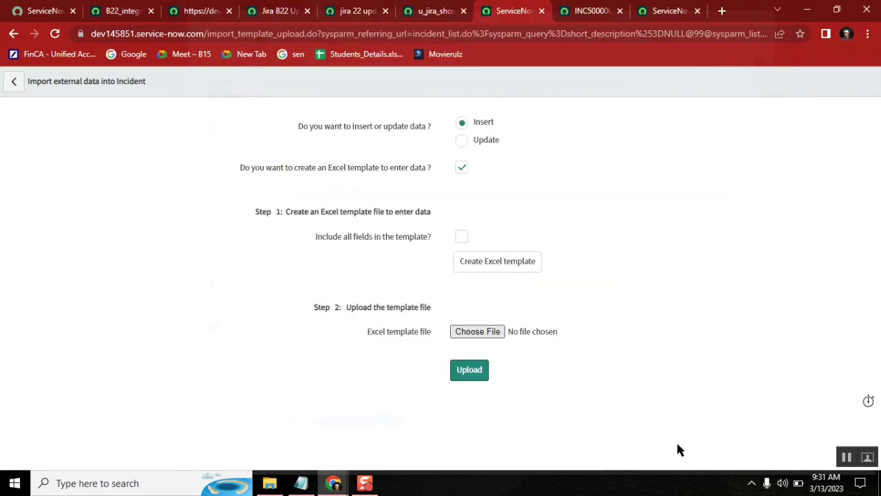
left_click(471, 377)
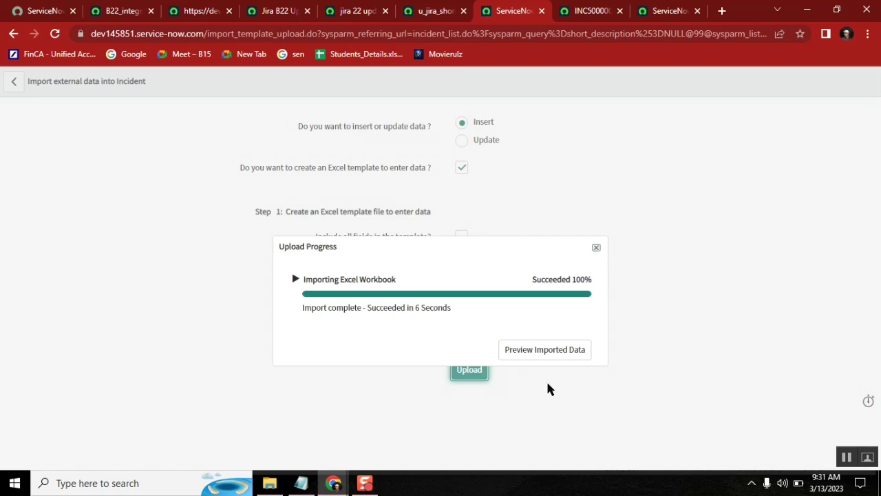
Step: Preview the imported rows and complete the import to create the 20 incidents
left_click(541, 352)
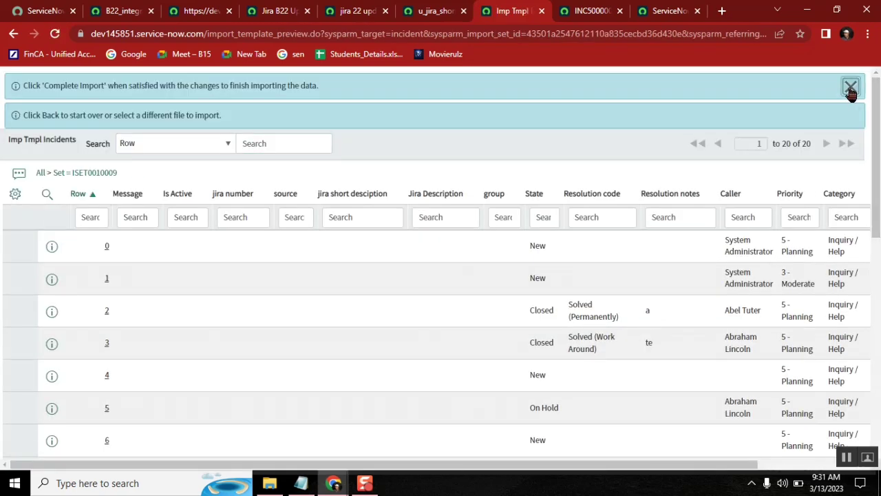
left_click(851, 87)
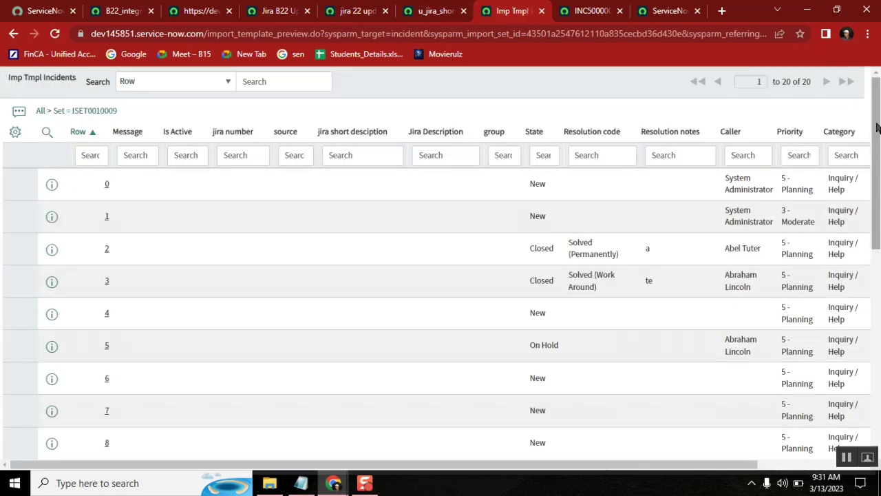
mouse_move(876, 122)
left_mouse_down()
mouse_move(877, 187)
mouse_move(876, 122)
left_mouse_up()
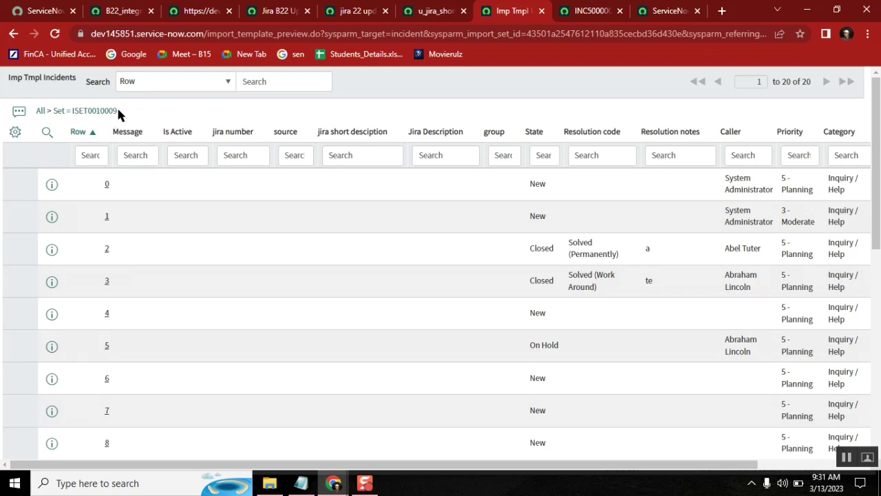
scroll(876, 129, "down", 5)
scroll(876, 129, "up", 5)
scroll(875, 129, "down", 5)
left_click(53, 421)
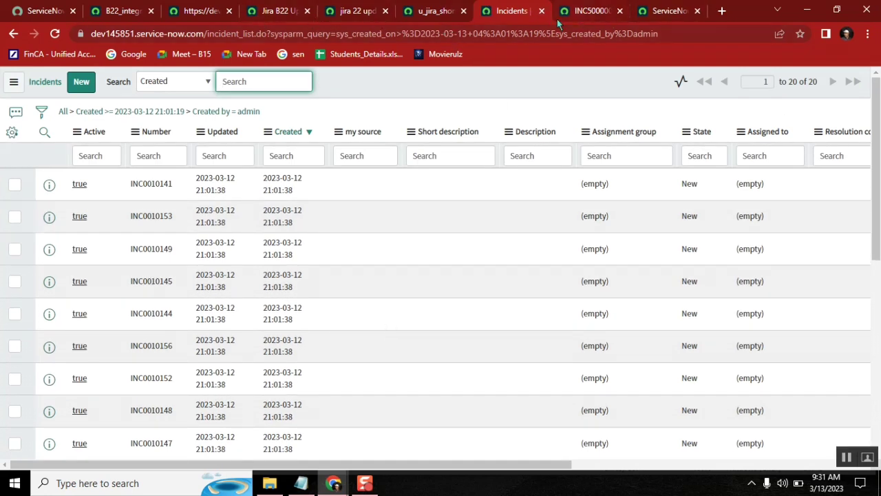
left_click(62, 112)
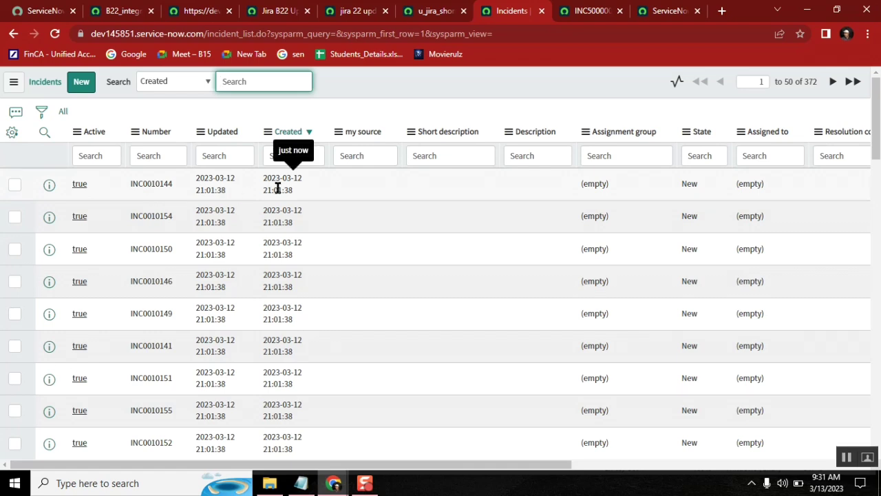
left_click(482, 82)
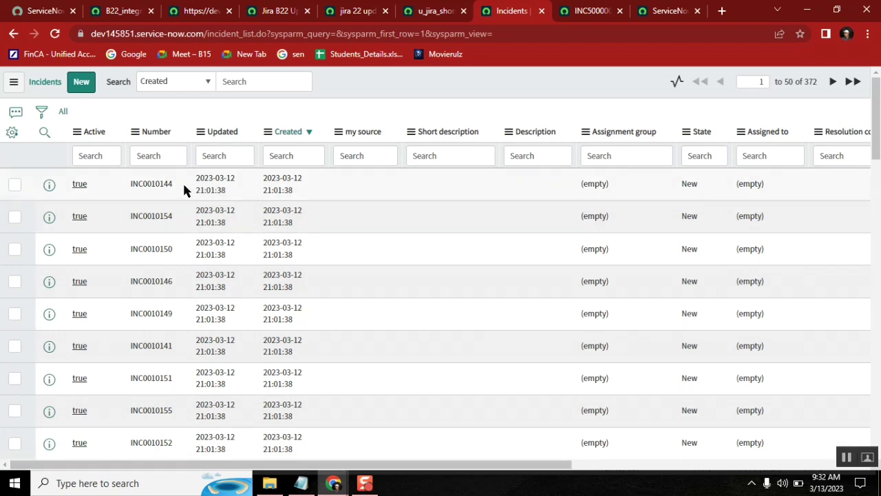
left_click_drag(183, 183, 123, 186)
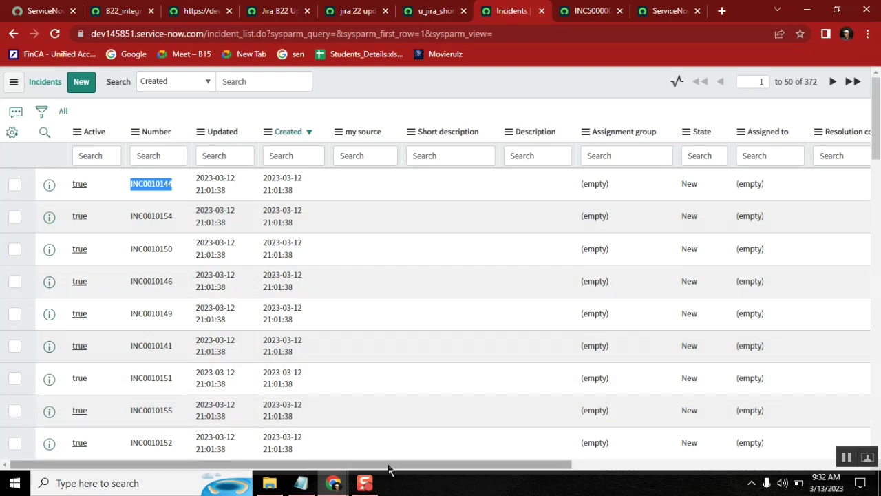
mouse_move(389, 469)
left_mouse_down()
mouse_move(675, 482)
mouse_move(377, 468)
left_mouse_up()
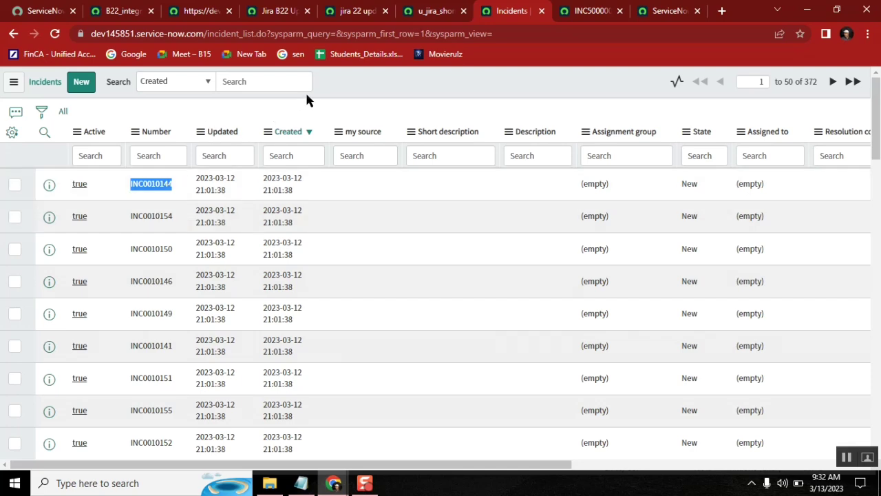
left_click(171, 193)
left_click_drag(130, 183, 634, 221)
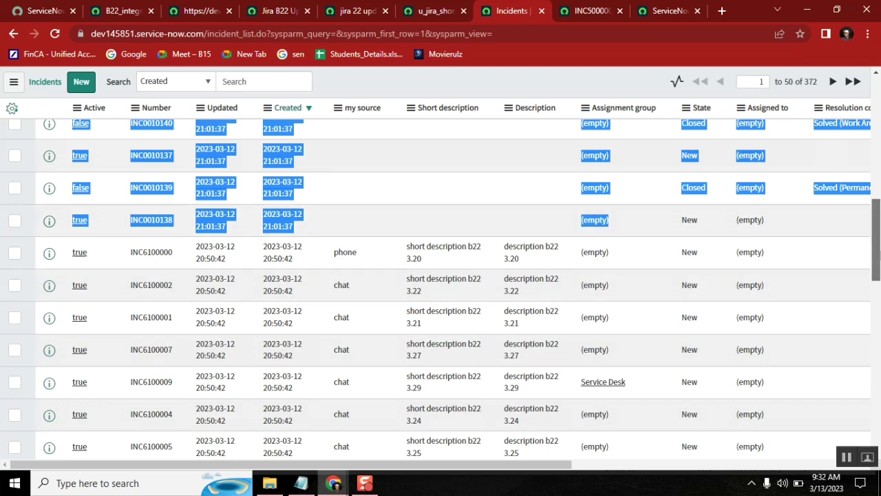
left_click_drag(876, 237, 878, 114)
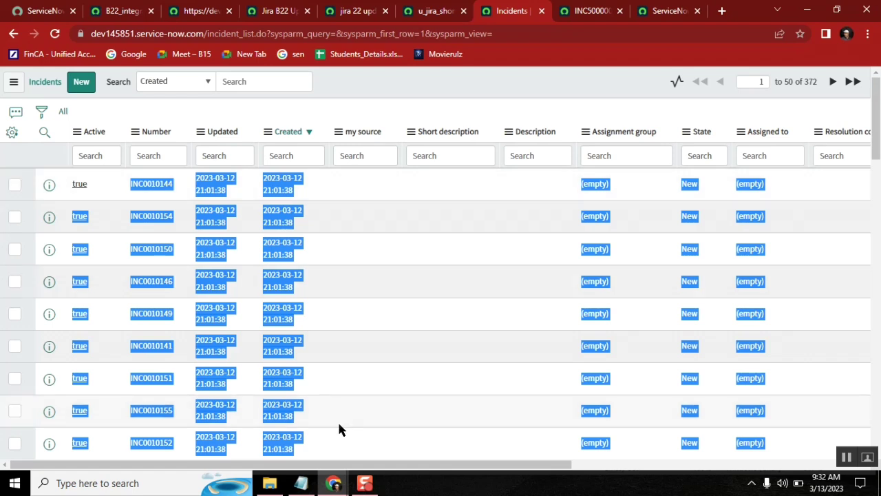
mouse_move(273, 486)
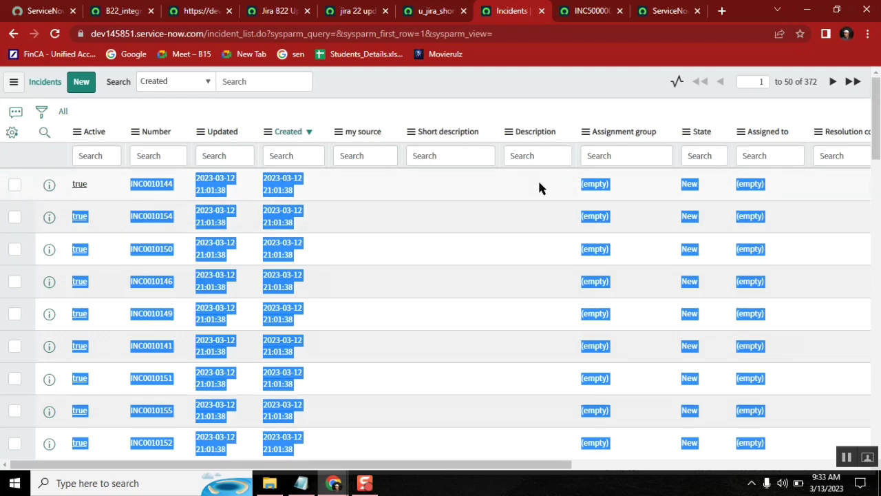
Step: Show the Class50_DataSource_Importset_Transforms.txt notes and select the word LOAD
left_click(301, 483)
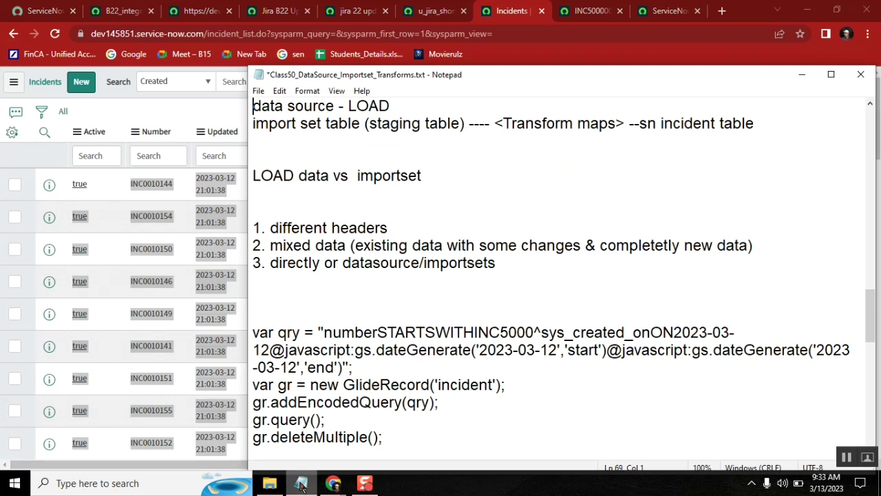
double_click(271, 174)
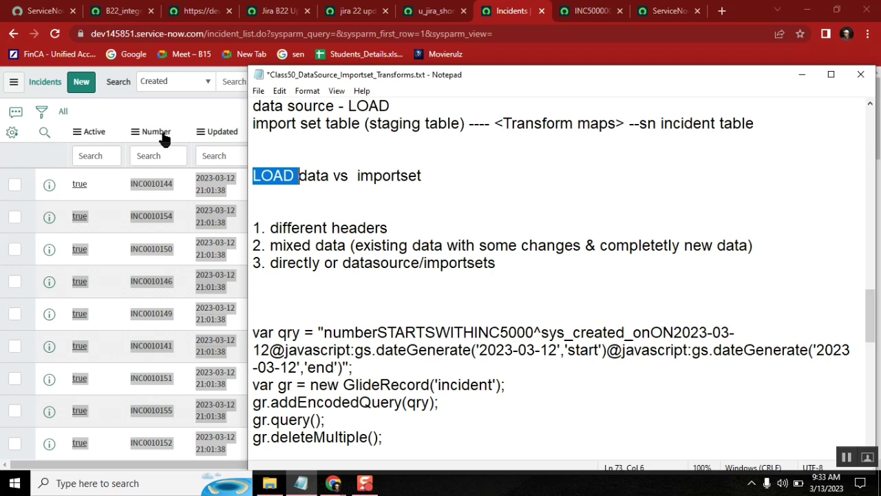
Step: Open B22 _ JIRA load incident 22.xls from the Desktop and dismiss the Office activation warning
left_click(269, 484)
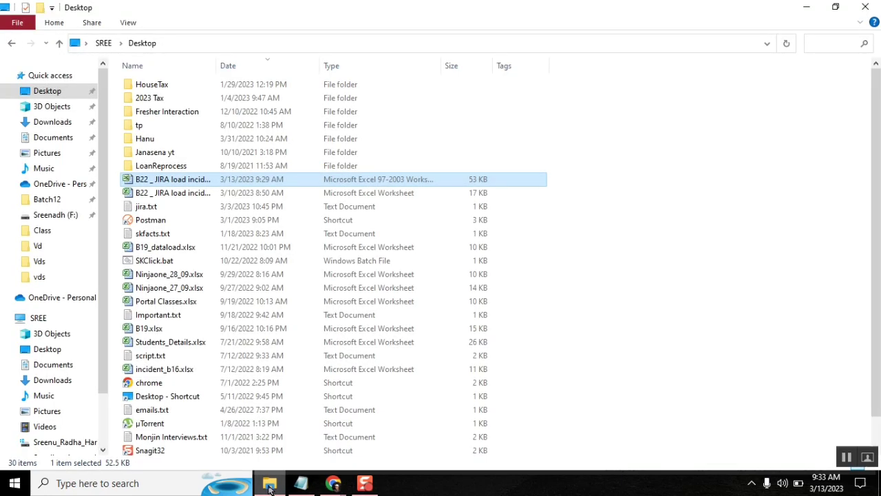
double_click(191, 182)
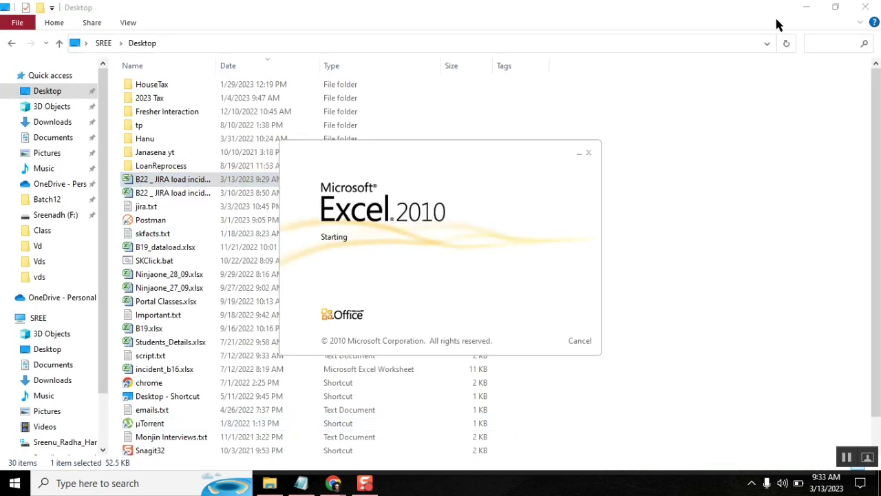
left_click(805, 8)
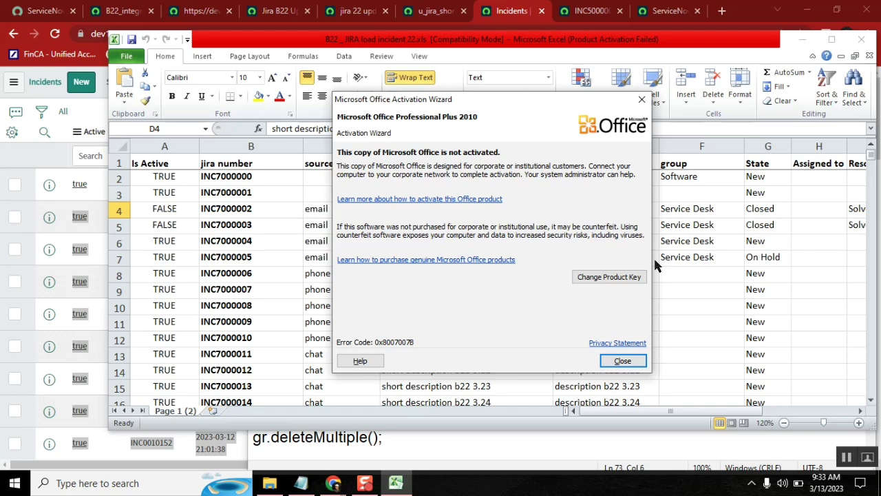
left_click(623, 361)
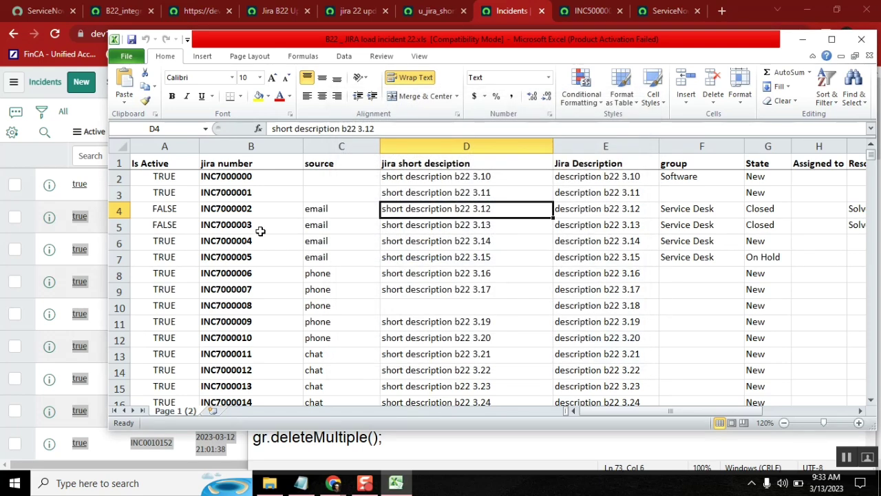
Step: Change cell B2 to INC5000000 and select that value for copying
left_click(117, 162)
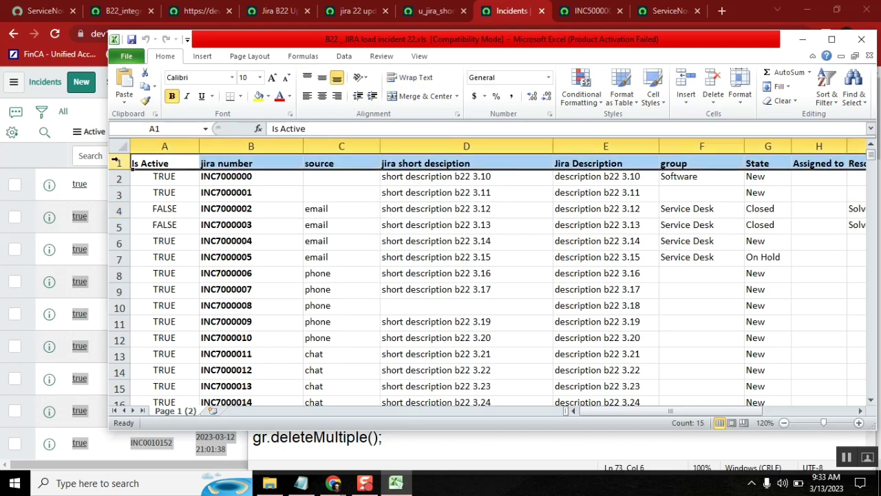
double_click(219, 177)
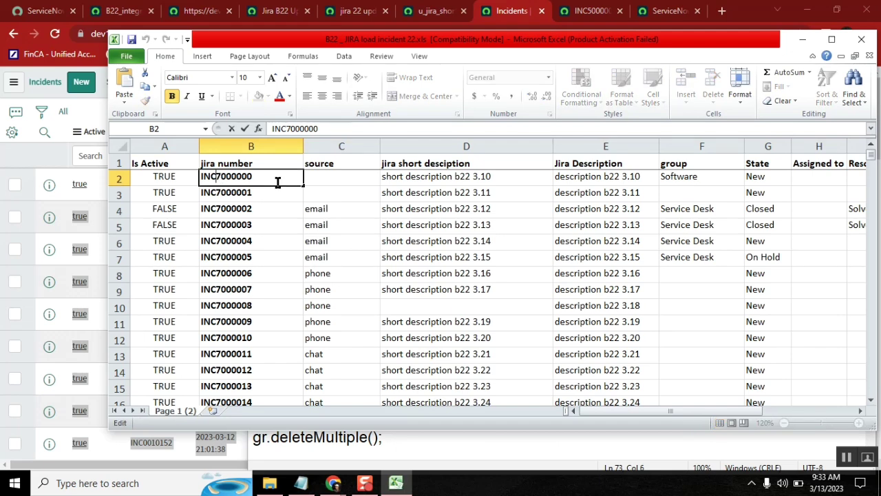
key("Delete")
type("5")
left_click(262, 260)
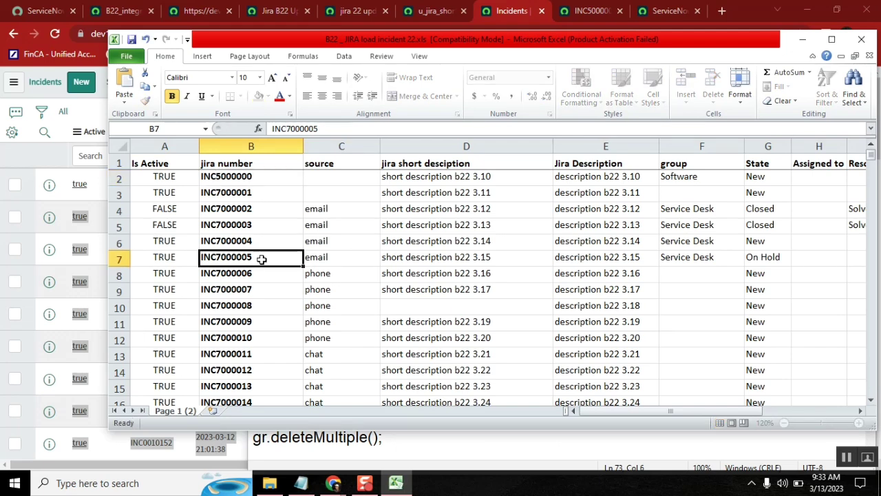
left_click(225, 179)
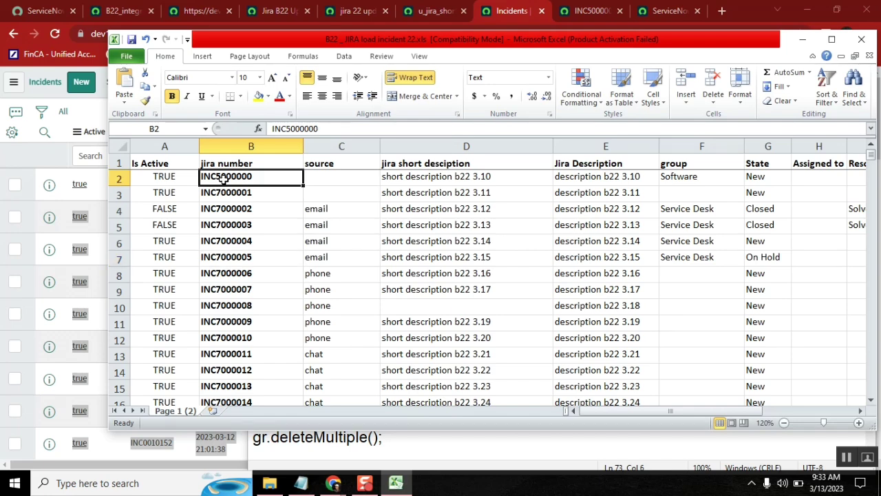
left_click(118, 179)
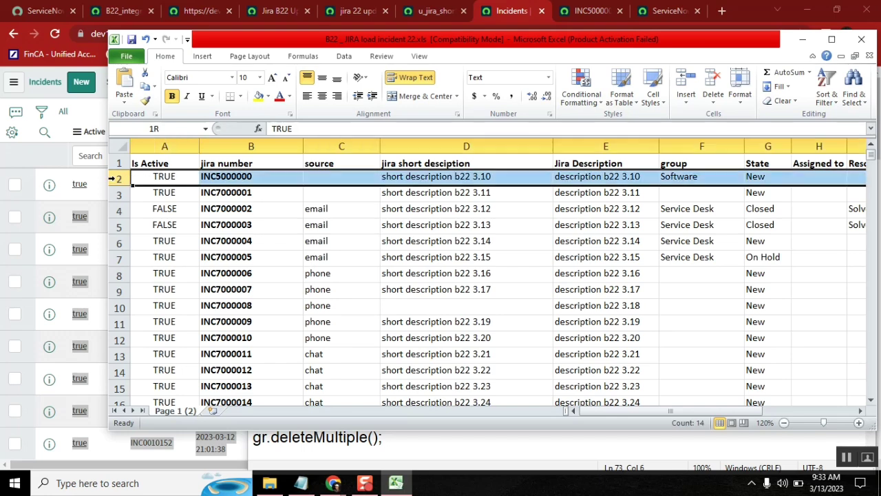
double_click(262, 177)
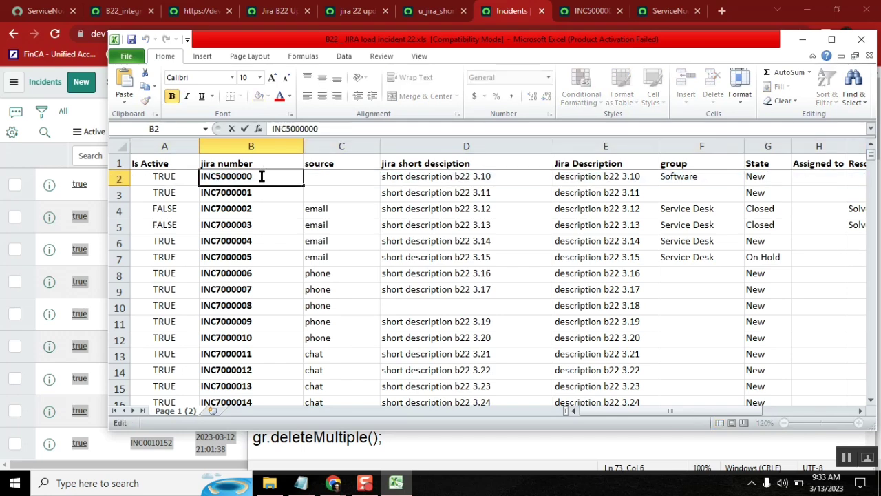
left_click_drag(261, 176, 186, 177)
key("ctrl+c")
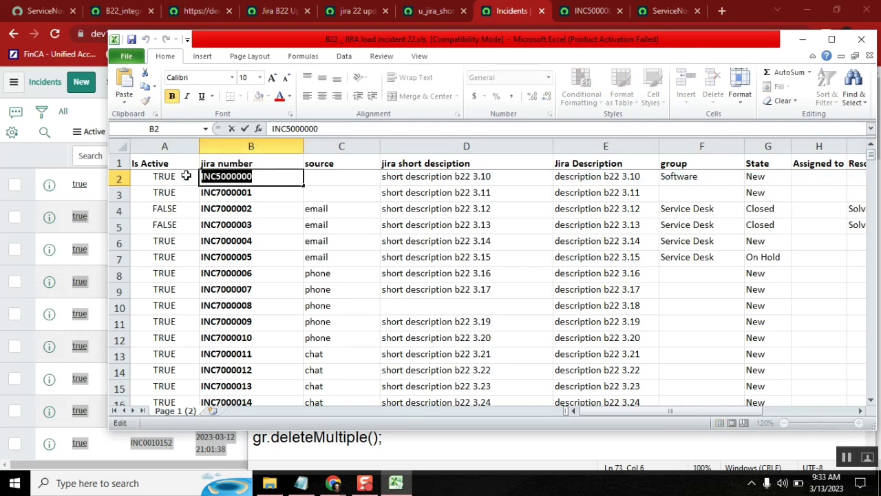
Step: Search the ServiceNow incident list's Number column for INC5000000
left_click(98, 117)
left_click(161, 157)
key("ctrl+v")
key("Delete")
type("I")
key("Return")
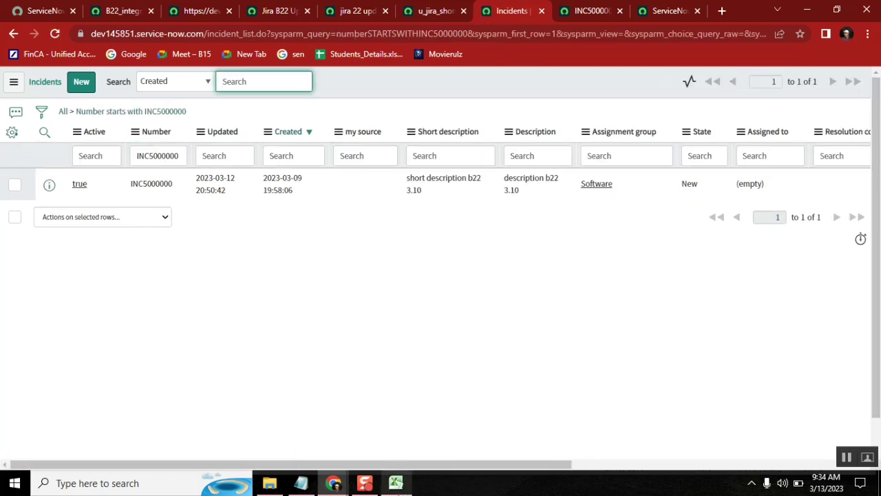
Step: Compare the INC5000000 row in Excel with the filtered list and inspect the my source column's options
left_click(396, 484)
left_click(117, 179)
left_click(46, 298)
left_click_drag(46, 300, 353, 140)
right_click(353, 140)
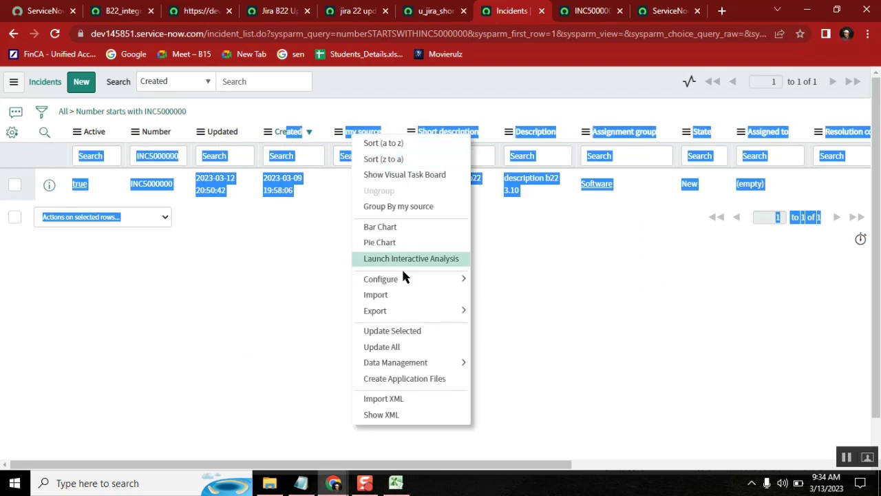
mouse_move(410, 310)
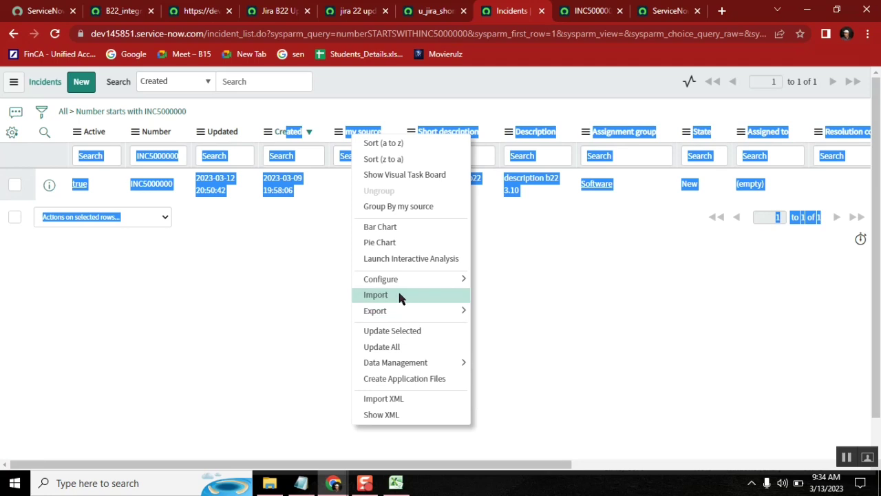
left_click(240, 279)
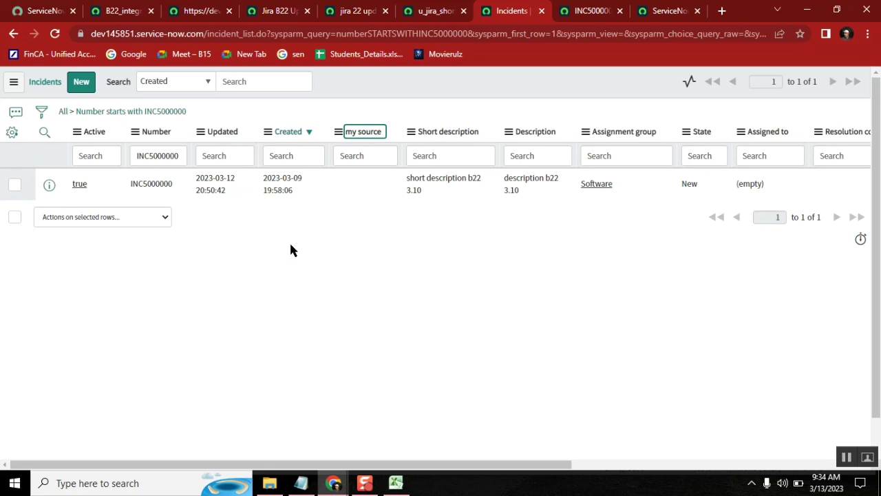
left_click(423, 309)
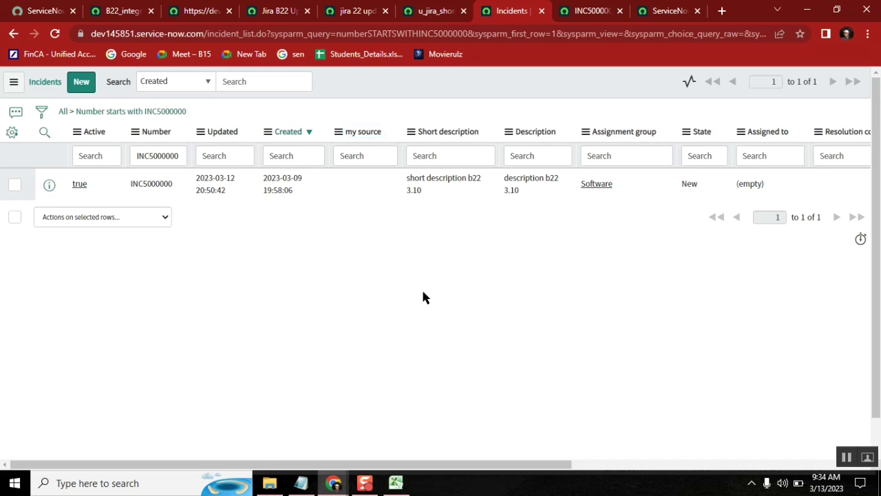
Step: Inspect the Short description column's options without choosing anything
right_click(433, 134)
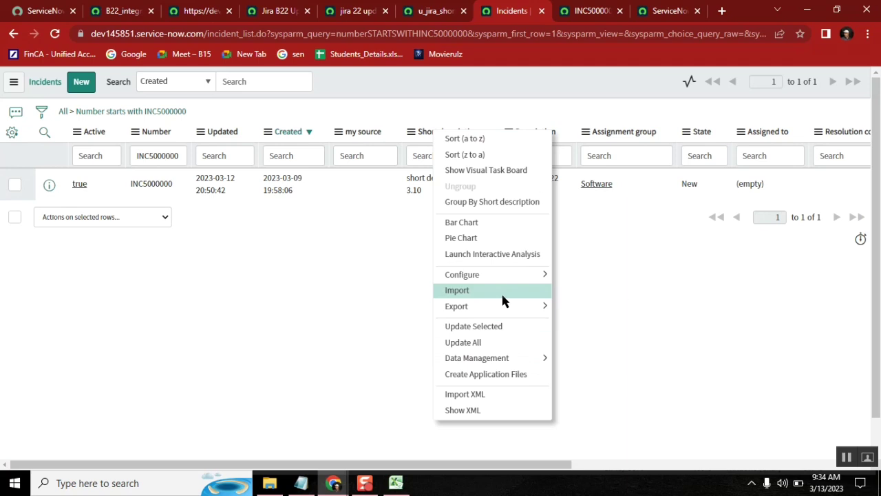
mouse_move(477, 301)
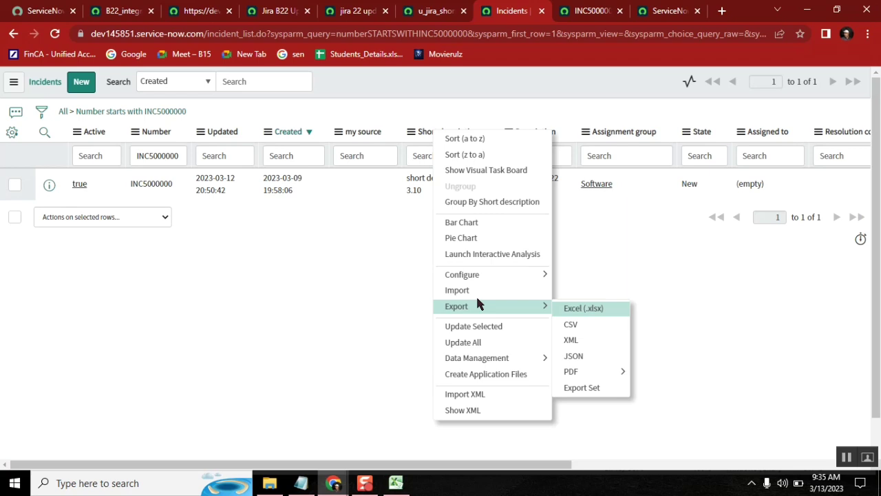
left_click(315, 279)
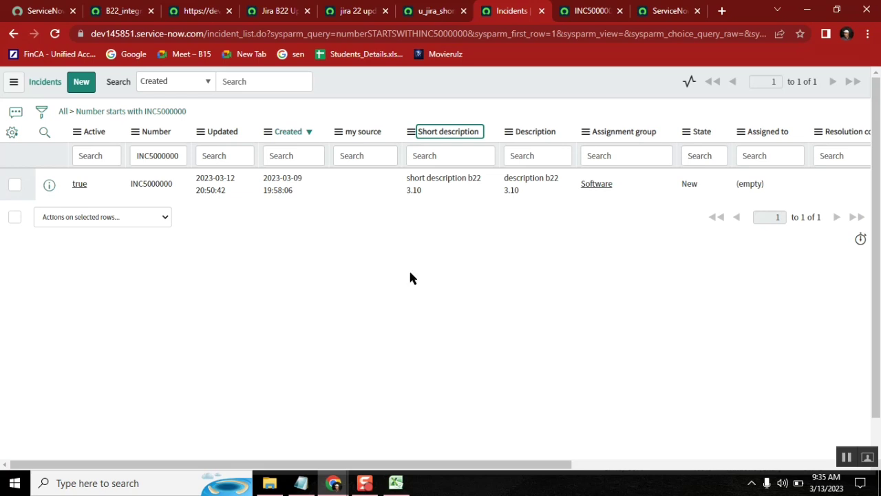
left_click(453, 298)
Step: Reload the B22_integration update set and review its updates, including the u_imp_tmpl_incident transform map
left_click(112, 12)
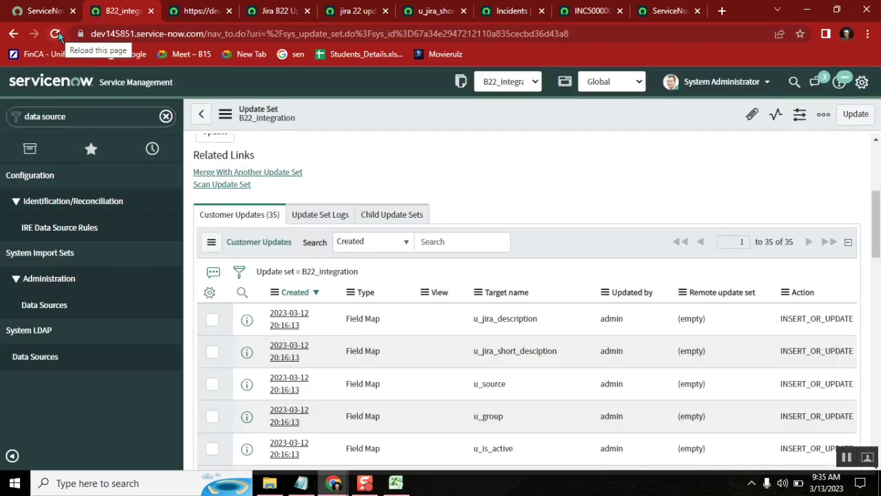
left_click(57, 34)
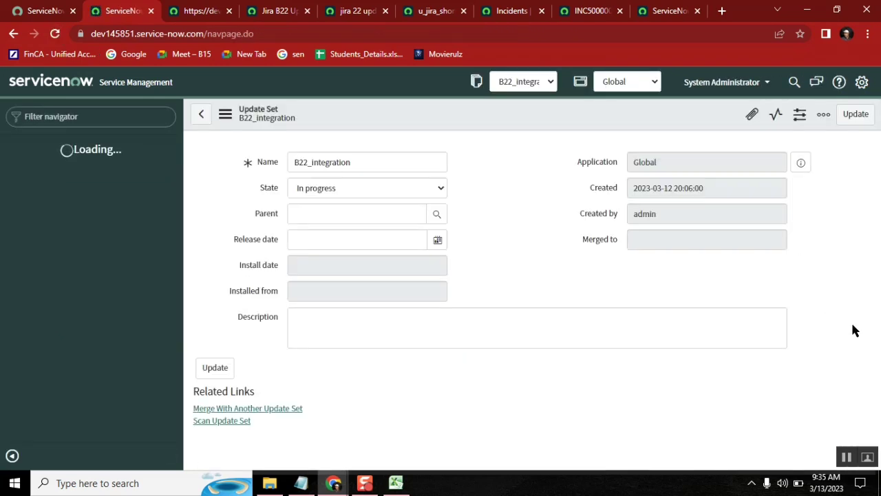
left_click_drag(876, 181, 878, 210)
scroll(878, 210, "down", 3)
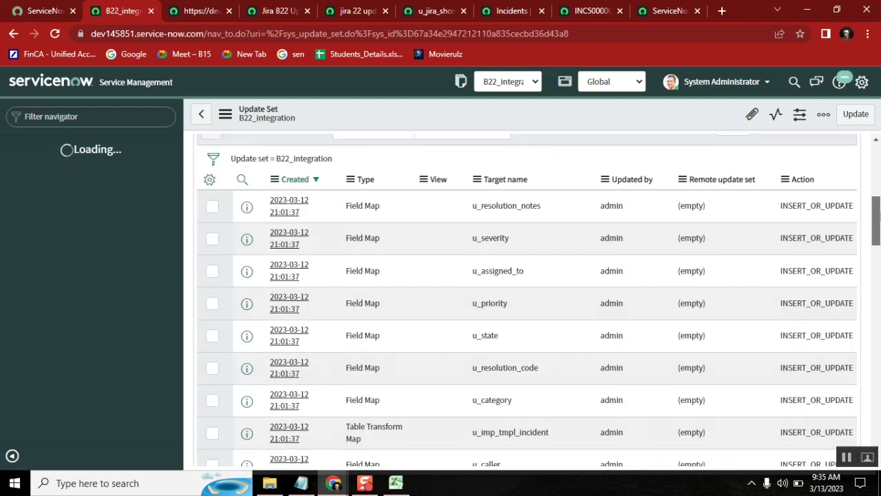
scroll(878, 207, "up", 2)
scroll(878, 205, "down", 1)
scroll(877, 207, "down", 1)
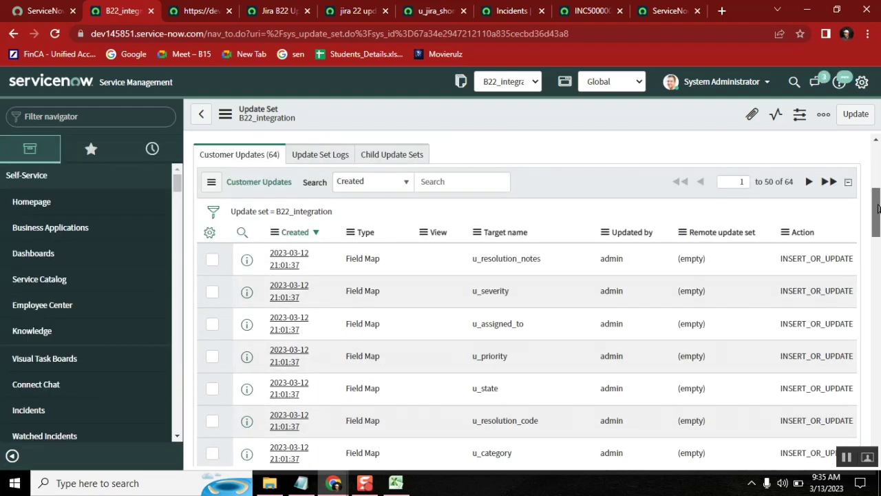
left_click_drag(878, 209, 877, 350)
left_click_drag(554, 220, 396, 237)
left_click(344, 211)
left_click_drag(532, 182, 492, 202)
left_click_drag(876, 352, 868, 241)
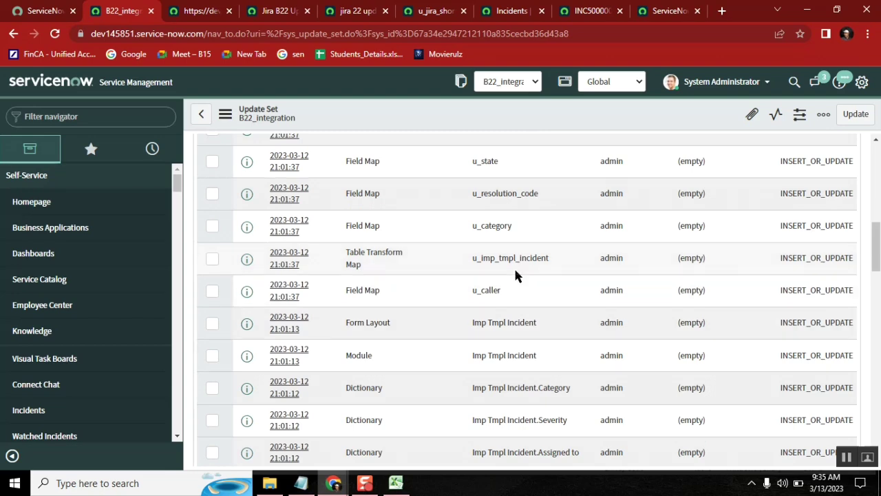
left_click_drag(515, 265, 433, 252)
left_click_drag(875, 247, 871, 201)
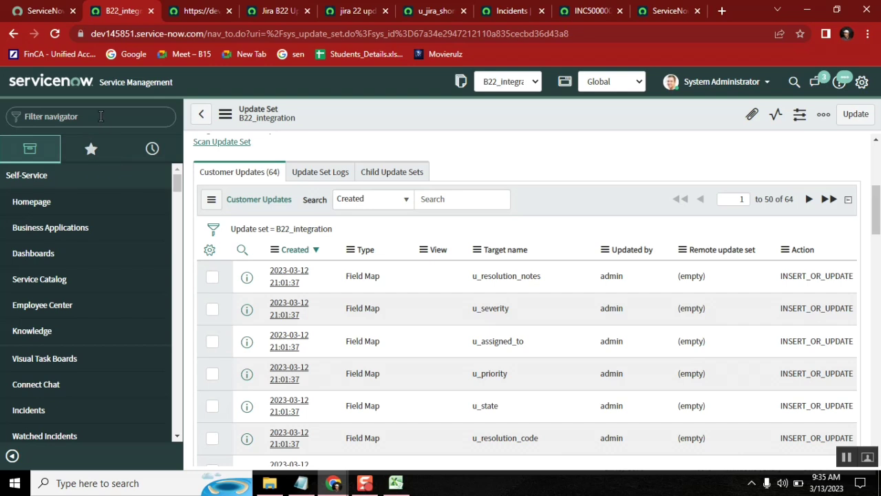
Step: Filter the navigator for 'data sou' and open the Data Sources list
left_click(101, 116)
type("data")
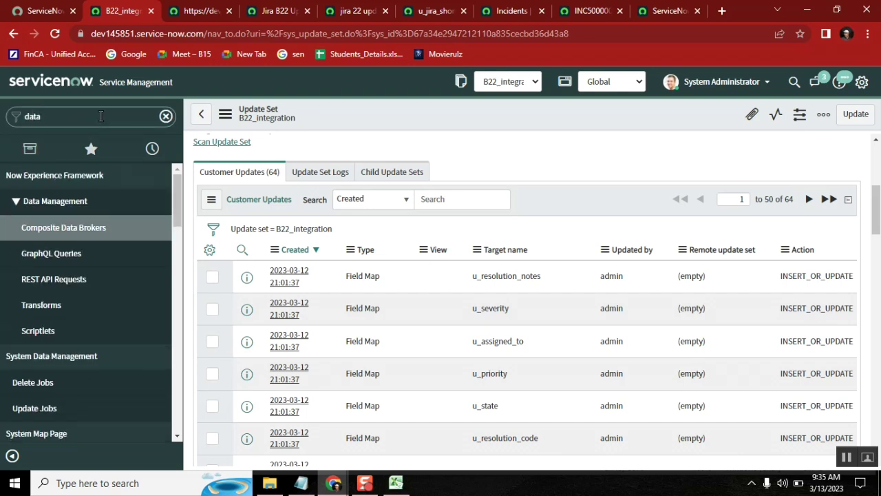
type(" sou")
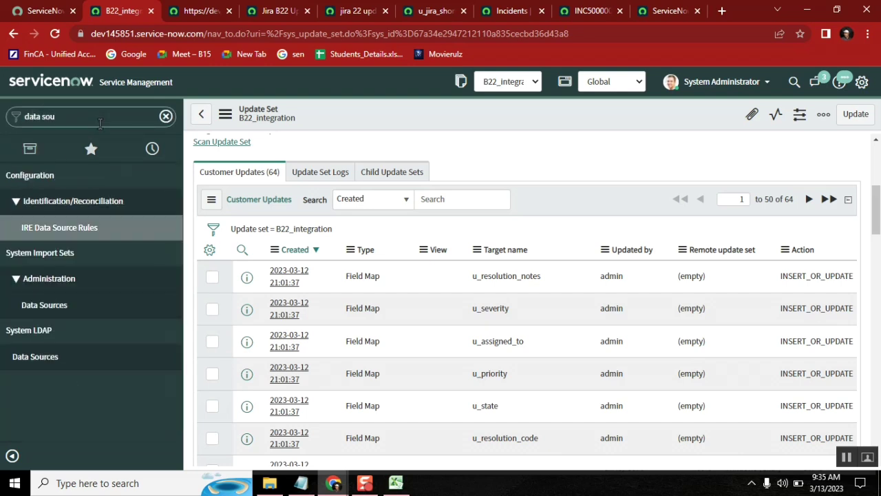
left_click(66, 305, "ctrl")
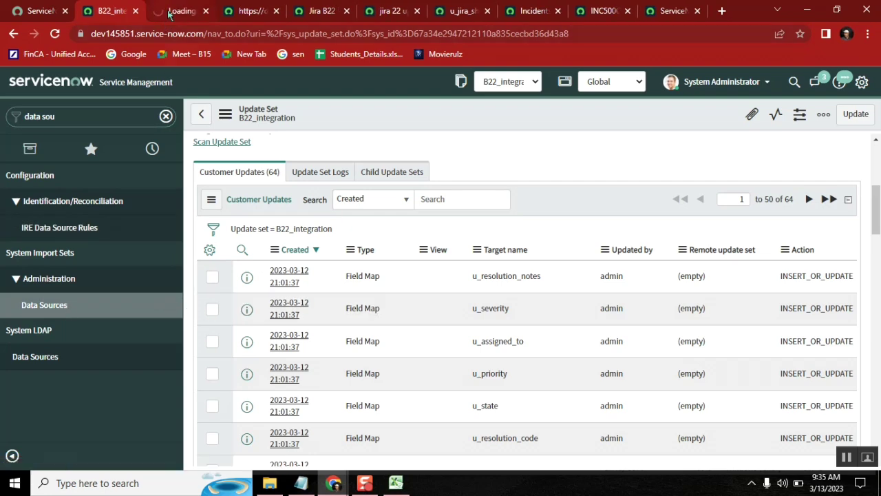
Step: Open the newest jira load incident data source, note import set table u_imp_tmpl_incident, and review its transform's eight field maps
left_click(169, 13)
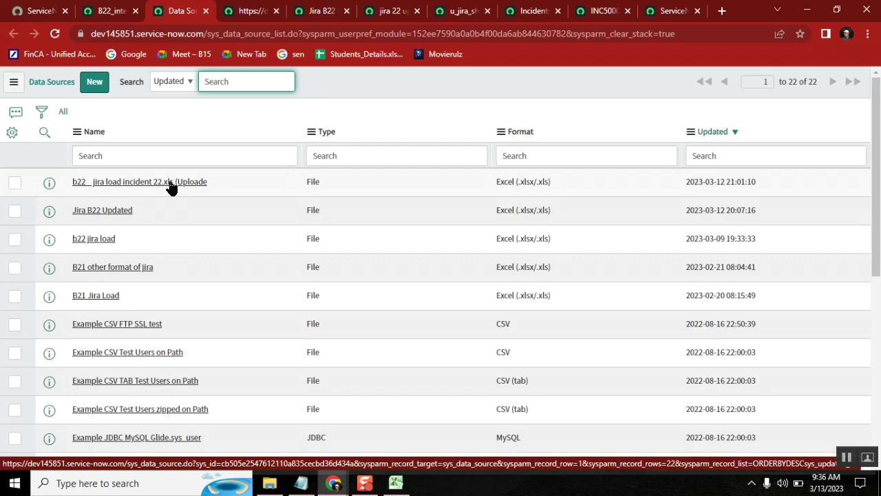
left_click(171, 183)
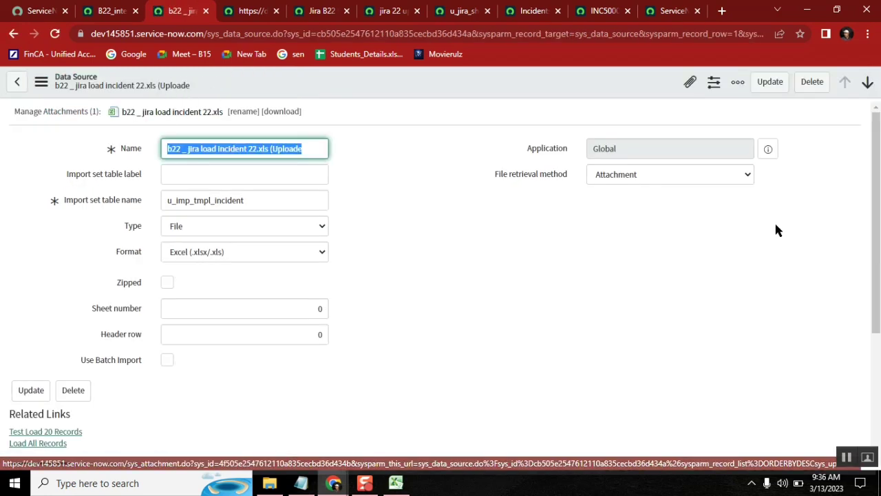
double_click(287, 194)
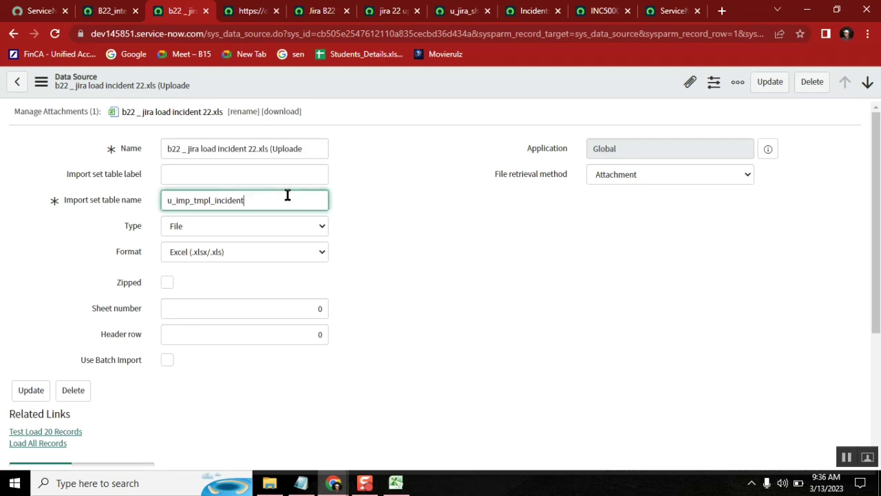
scroll(655, 267, "down", 3)
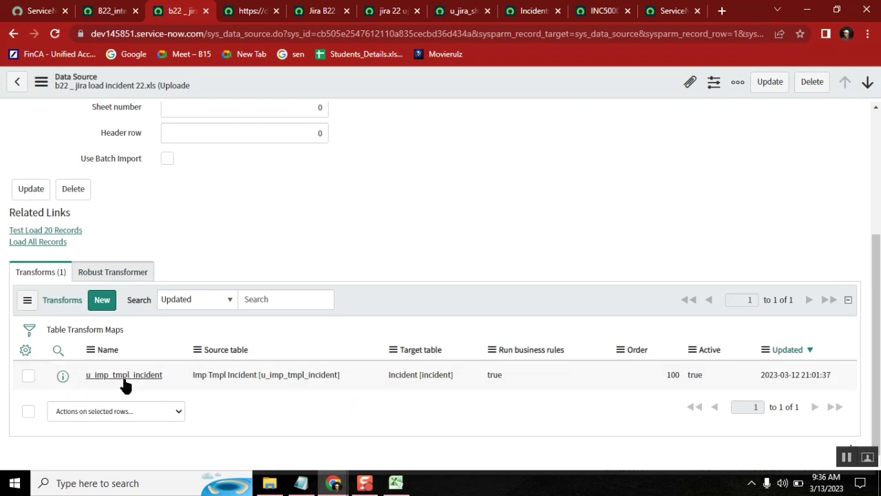
left_click(156, 376)
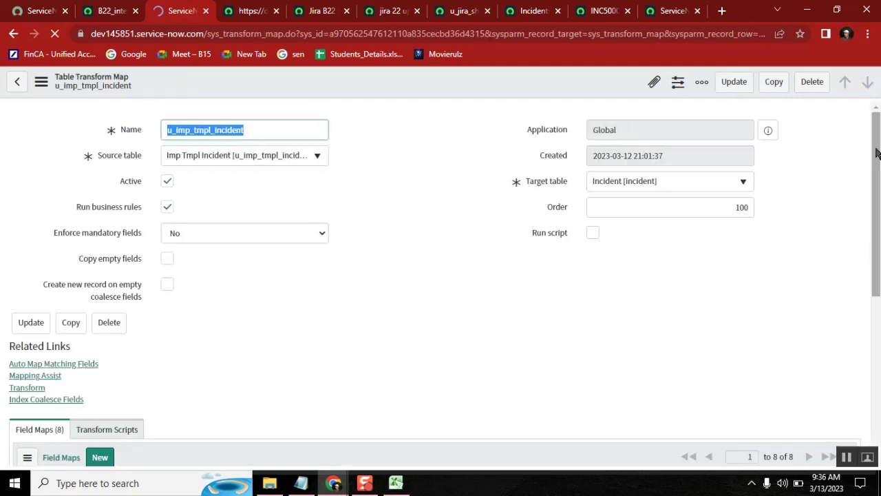
scroll(441, 275, "down", 5)
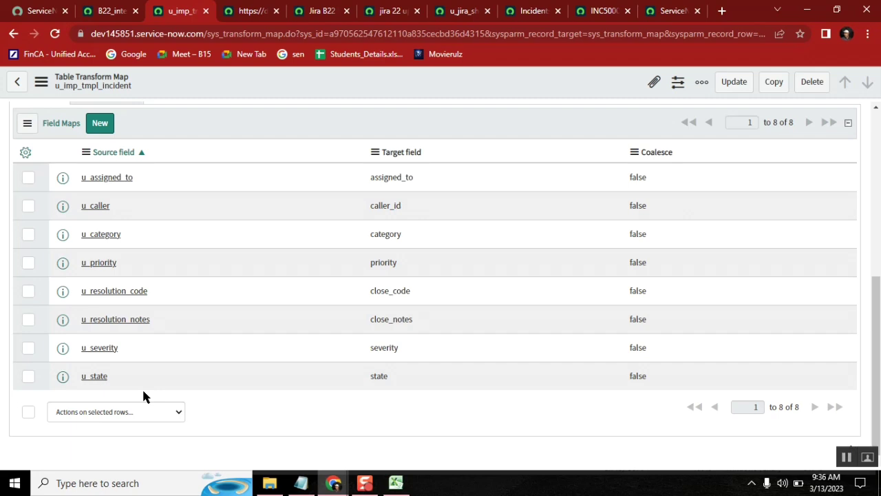
Step: Bring the Class50_DataSource_Importset_Transforms.txt notes forward and select words in the 'LOAD data vs importset' heading
left_click(301, 483)
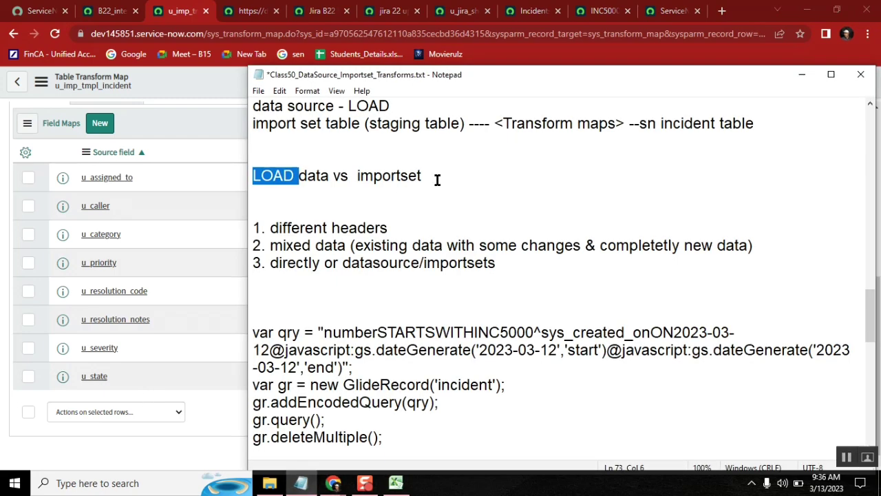
left_click(436, 177)
left_click(252, 175, "shift")
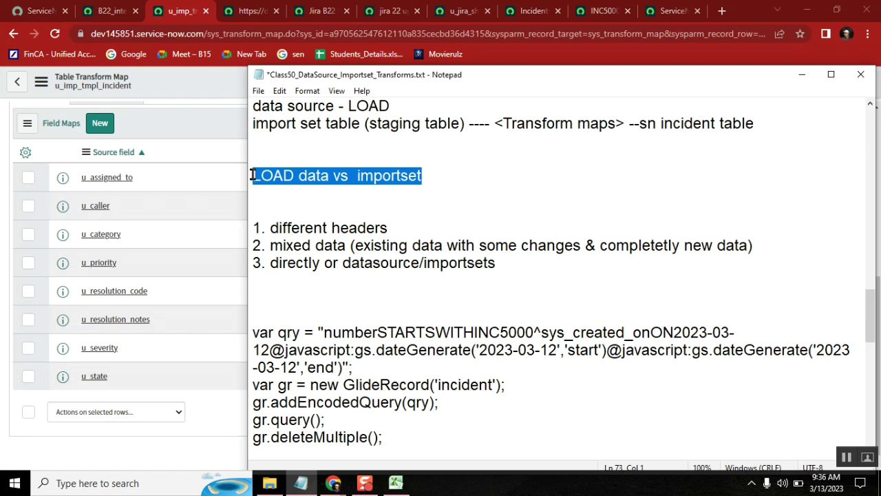
double_click(292, 171)
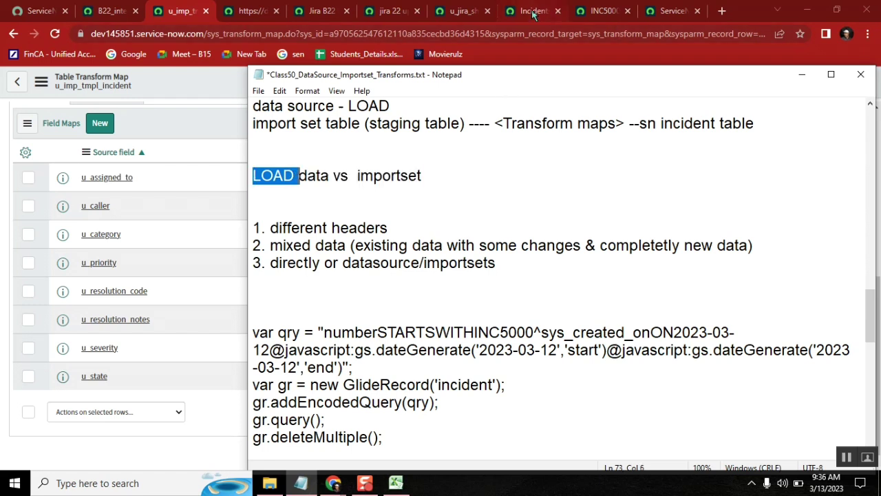
double_click(378, 177)
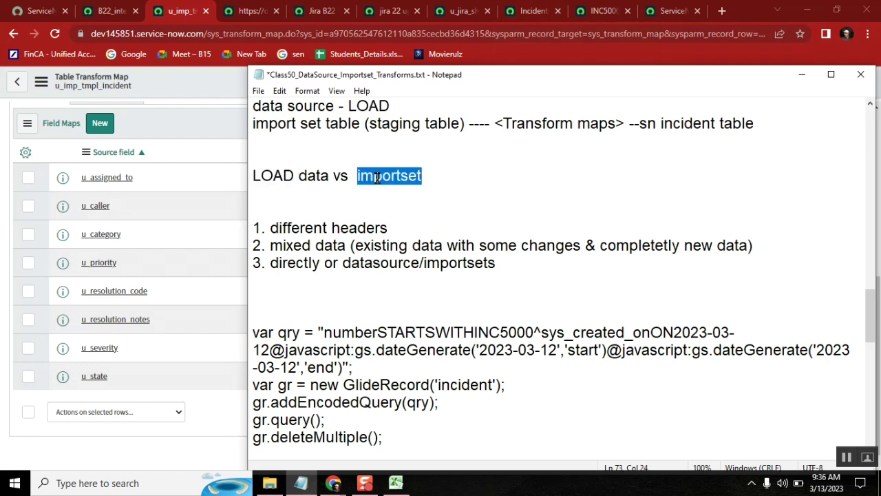
Step: Change point 1 from 'different headers' to 'Different headers'
left_click(276, 228)
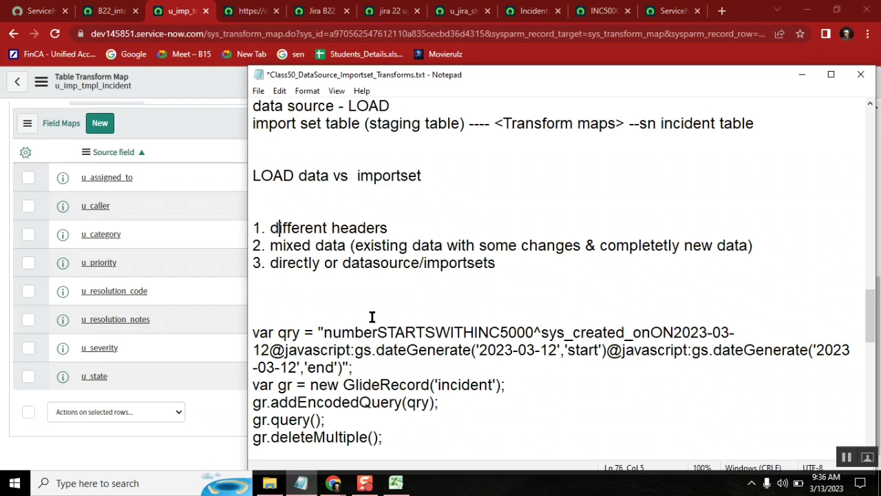
key("BackSpace")
type("D")
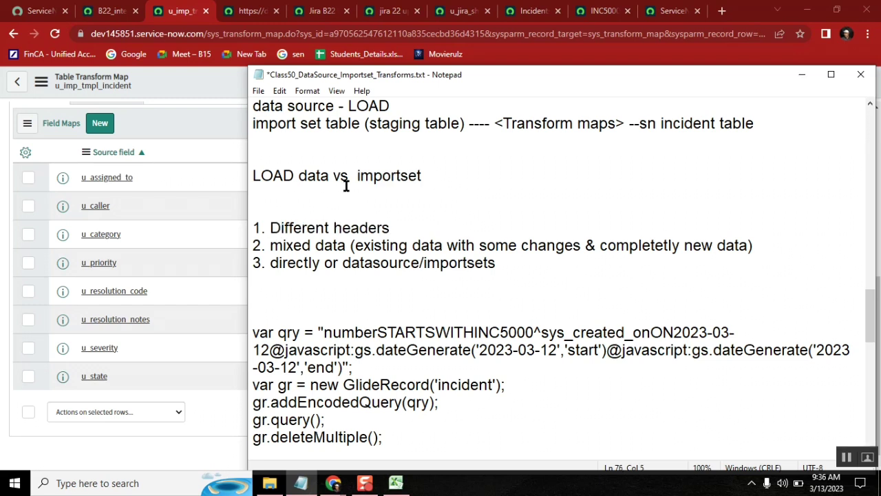
left_click(364, 278)
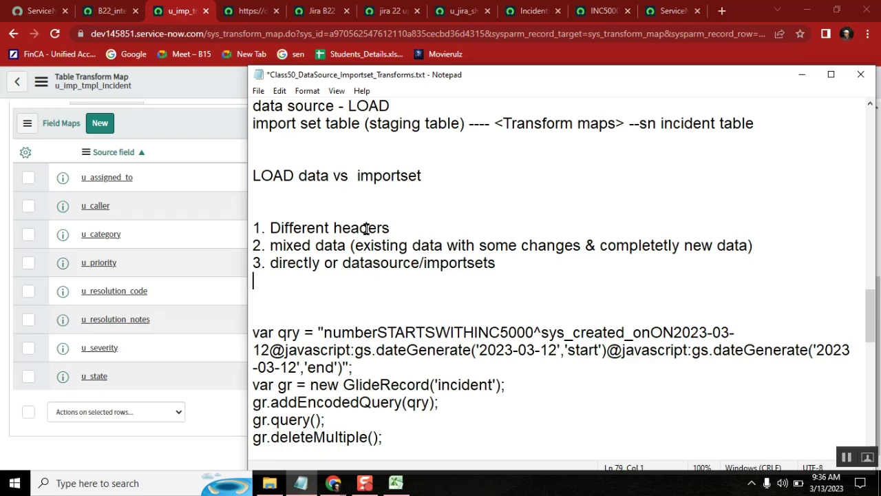